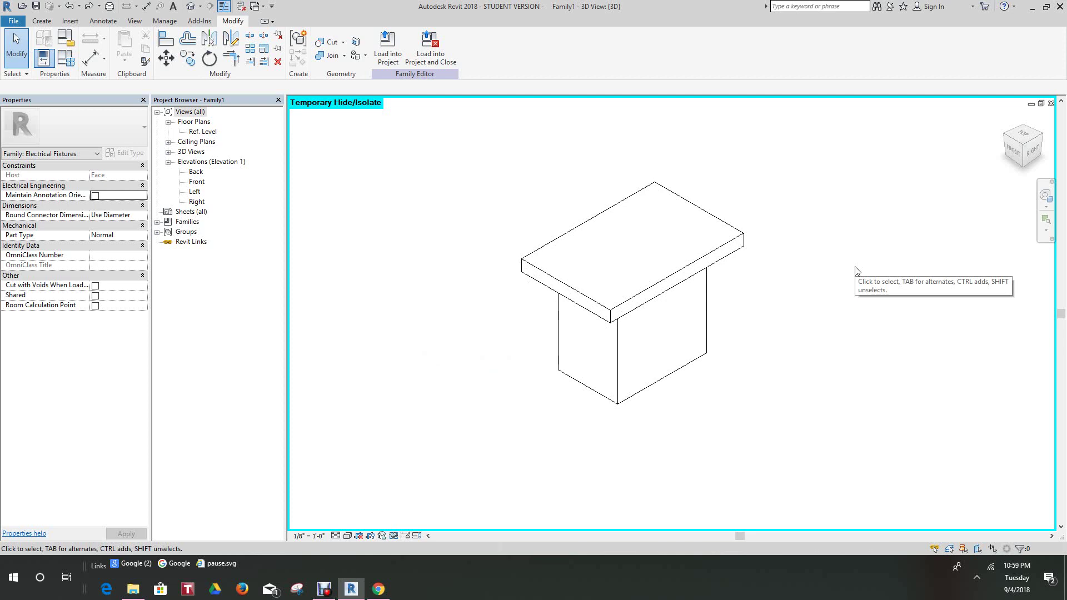
Hide the plate extrusion in Front/Back views through its Visibility/Graphics settings
scroll(886, 315, "up", 2)
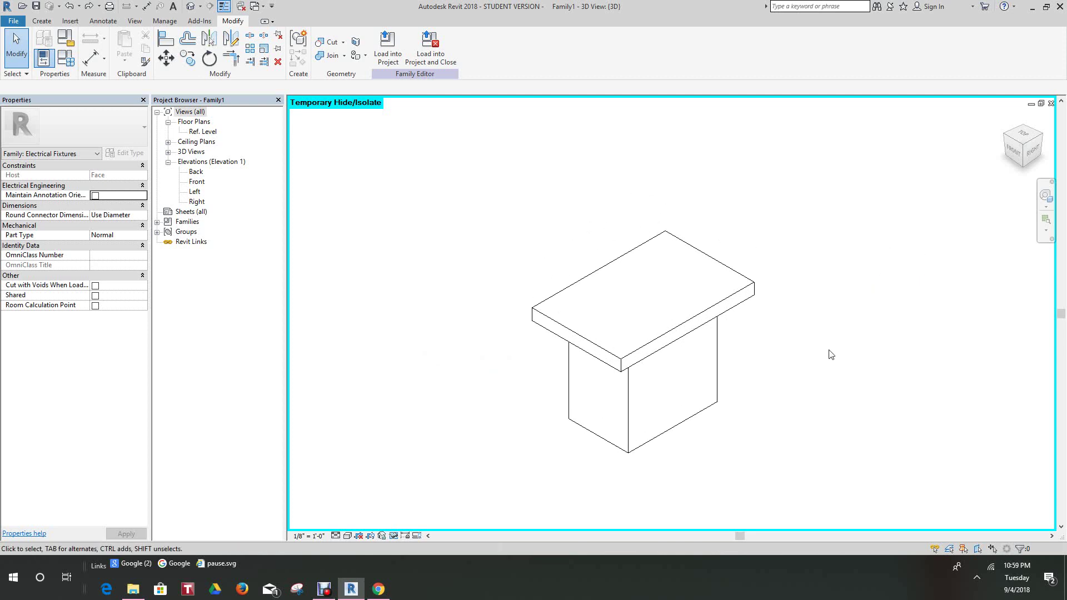
scroll(850, 321, "up", 1)
middle_click_drag(849, 321, 831, 334)
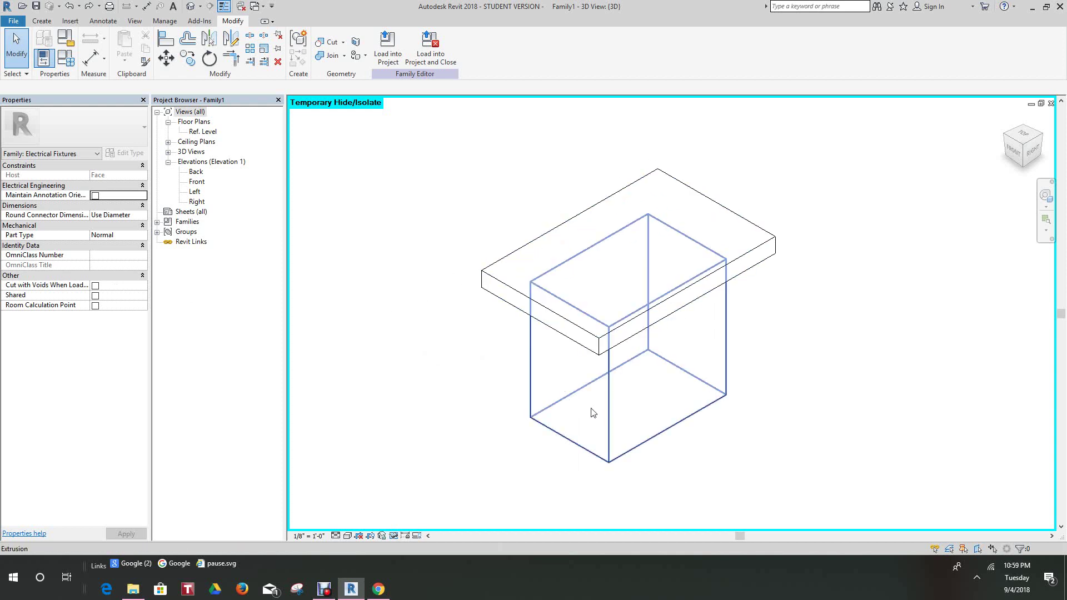
scroll(514, 322, "down", 2)
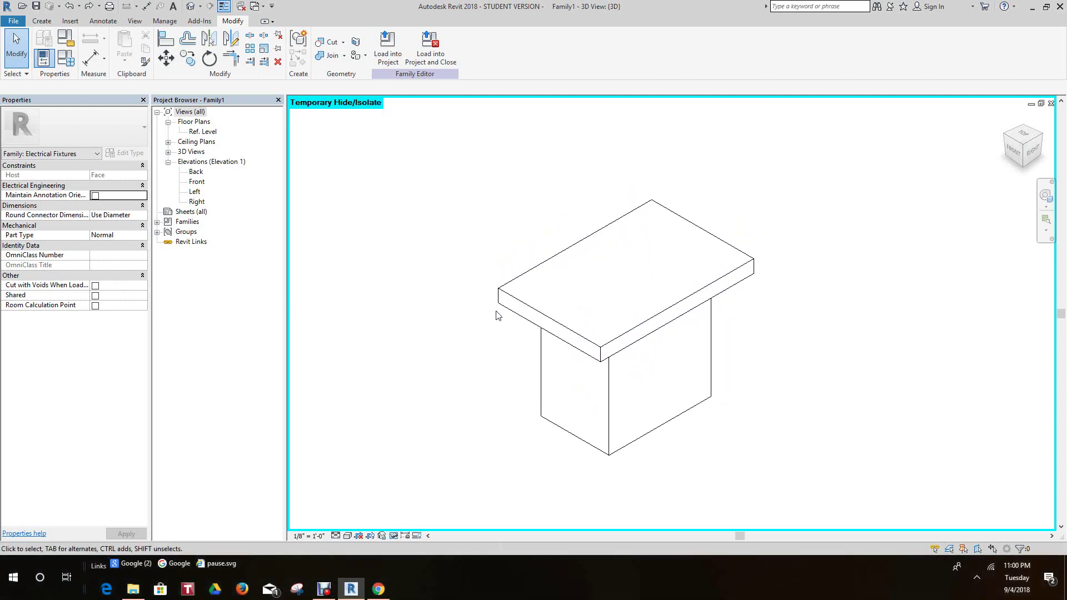
left_click(507, 314)
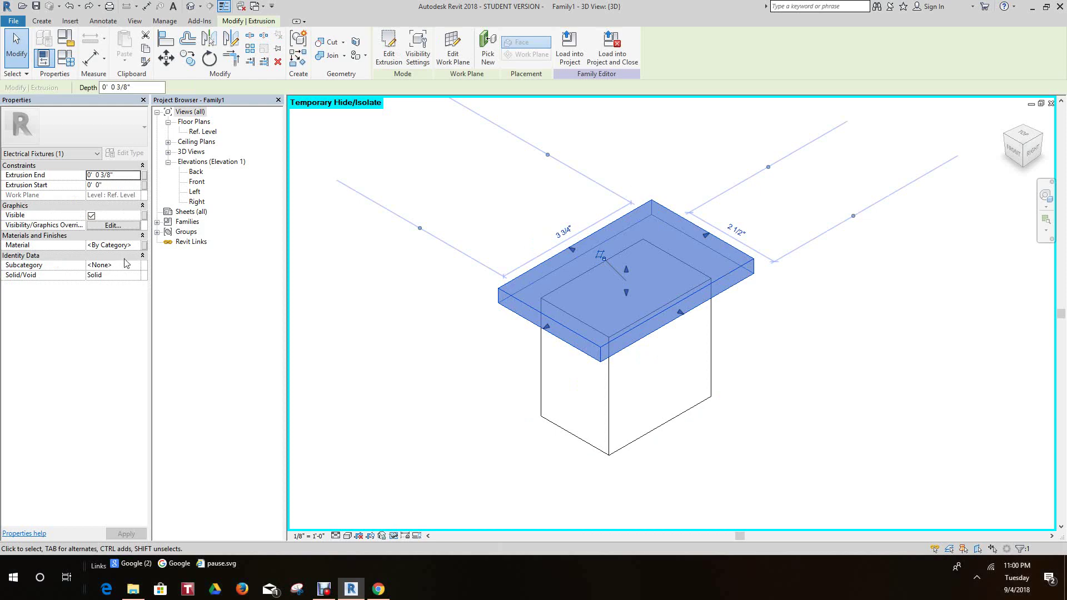
left_click(118, 225)
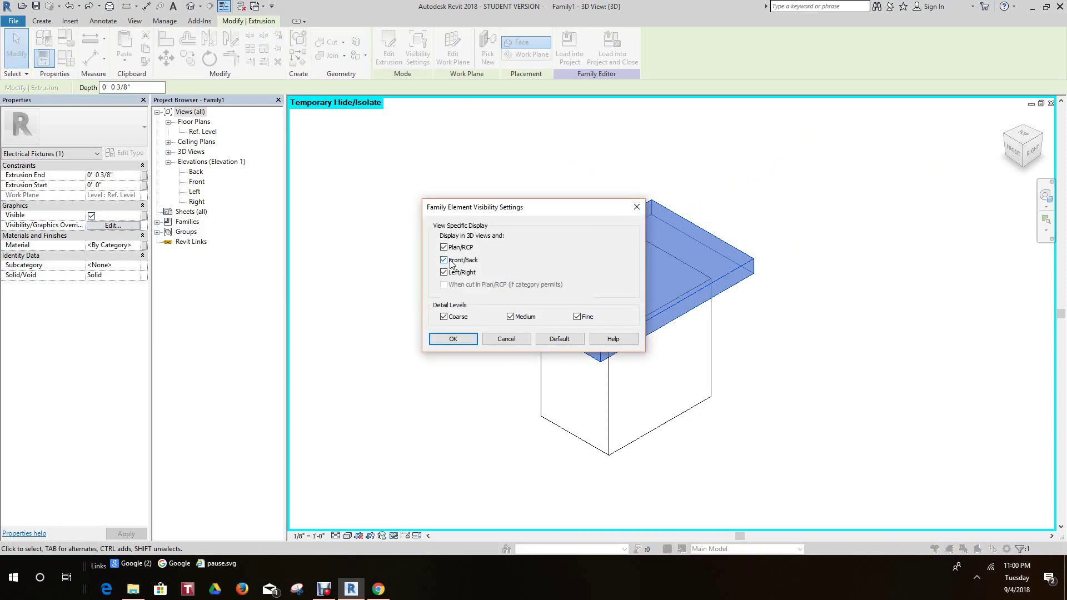
left_click(444, 260)
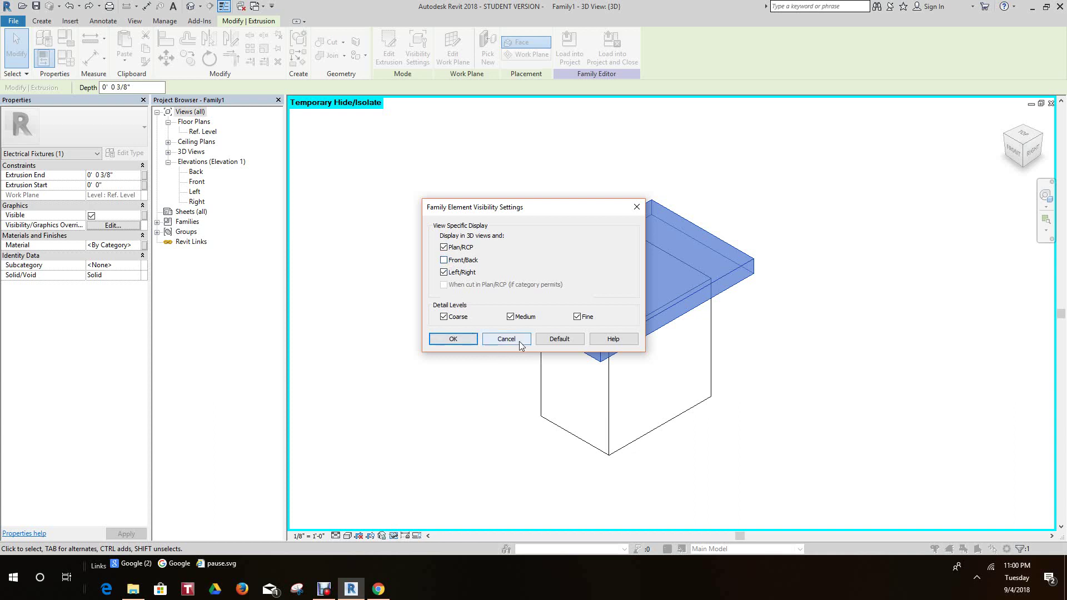
left_click(454, 339)
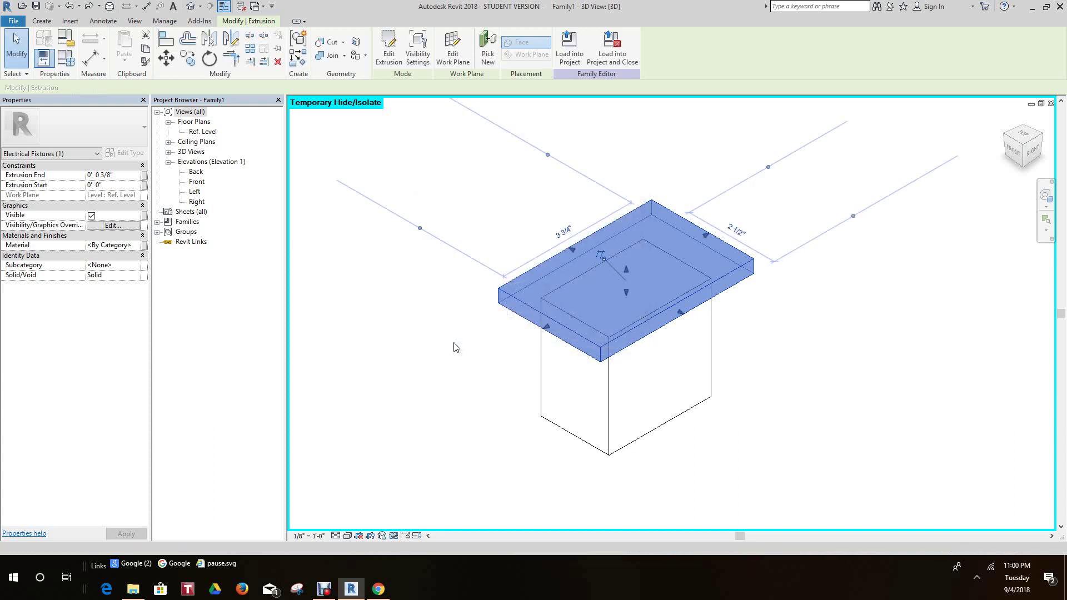
left_click(495, 450)
Hide the box extrusion in Front/Back views the same way, then deselect it
left_click(548, 432)
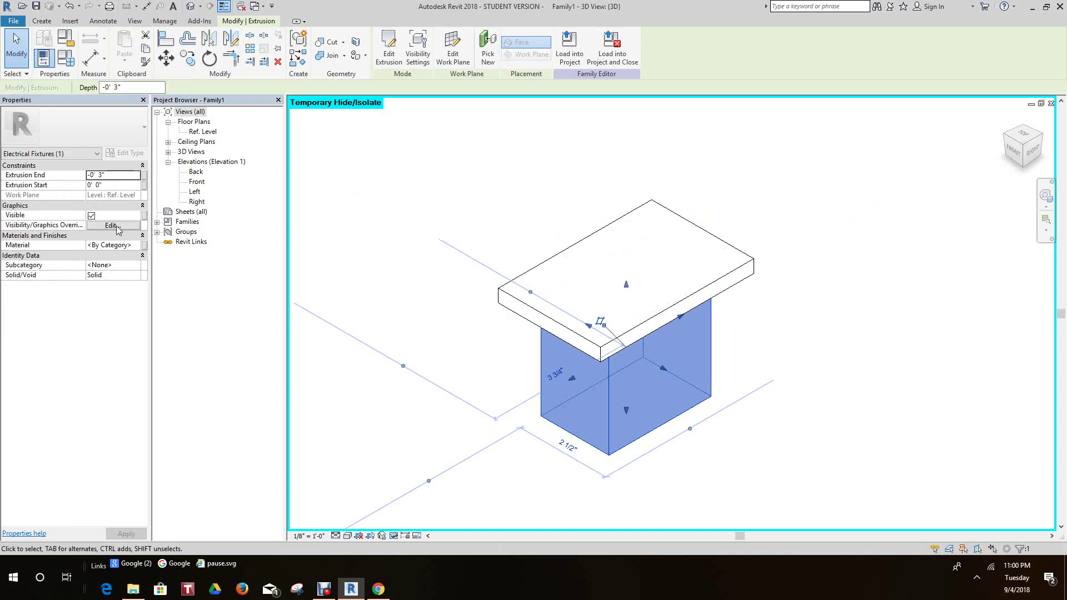
left_click(113, 226)
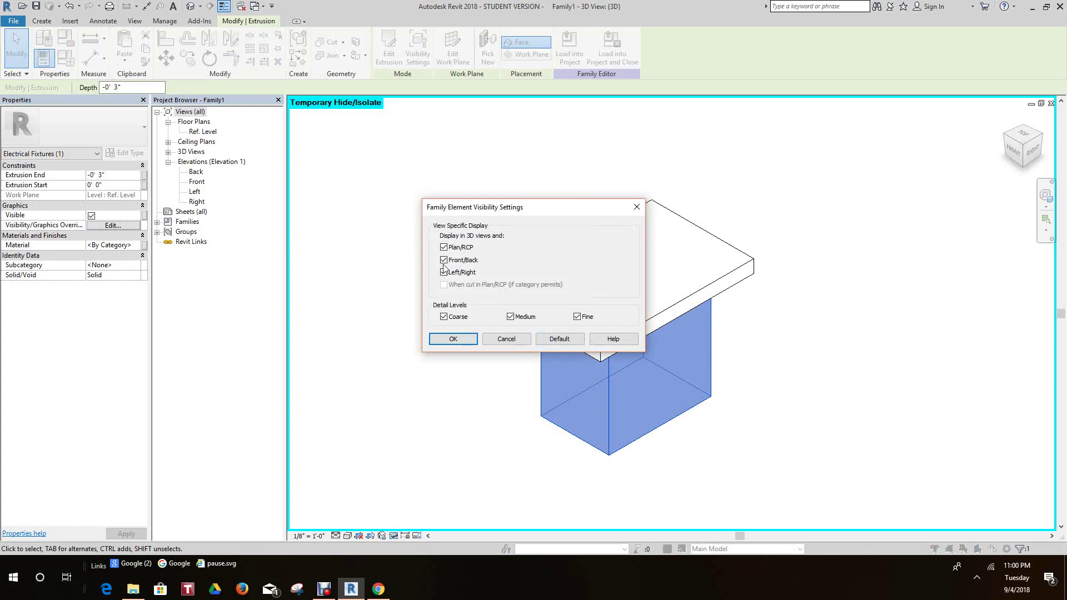
left_click(453, 339)
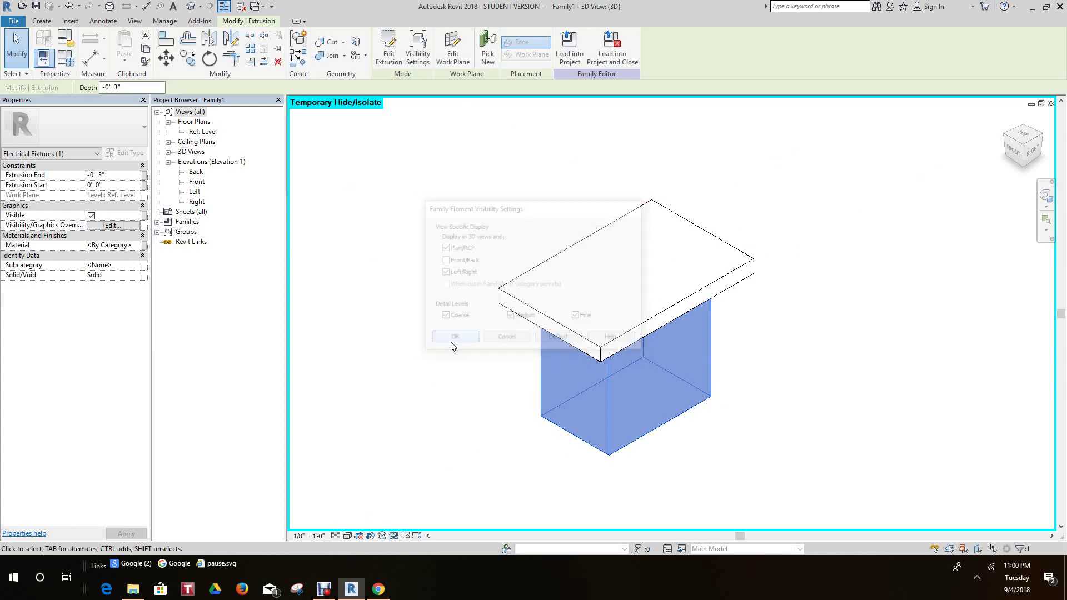
left_click(453, 364)
middle_click_drag(455, 362, 683, 362)
scroll(639, 373, "up", 2)
scroll(661, 367, "down", 1)
scroll(661, 364, "down", 2)
scroll(689, 348, "down", 2)
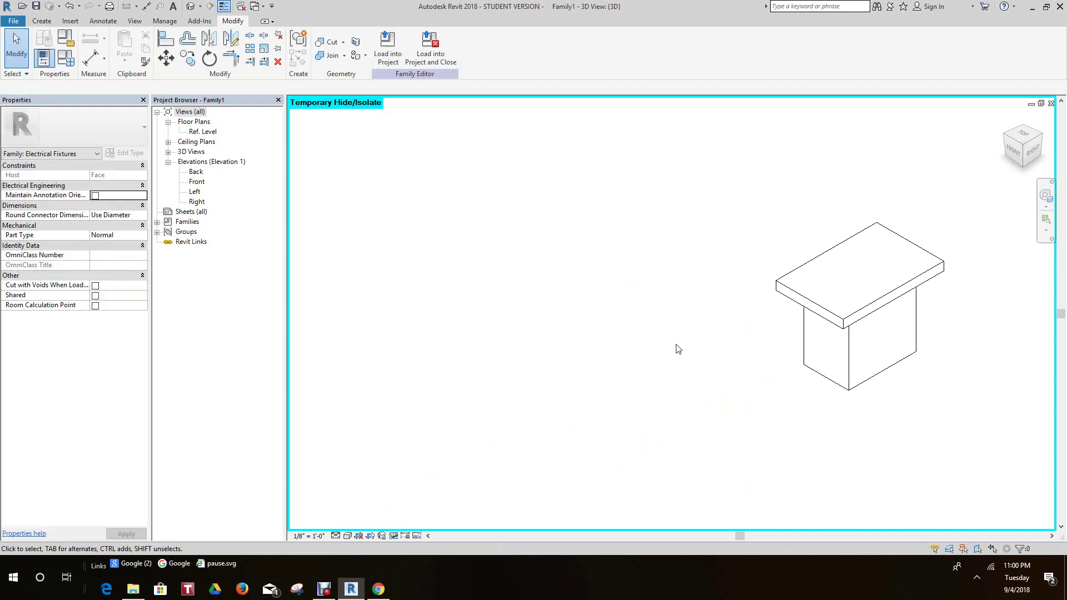
scroll(661, 352, "down", 1)
scroll(648, 354, "up", 1)
mouse_move(642, 352)
middle_mouse_down()
mouse_move(664, 332)
mouse_move(655, 350)
middle_mouse_up()
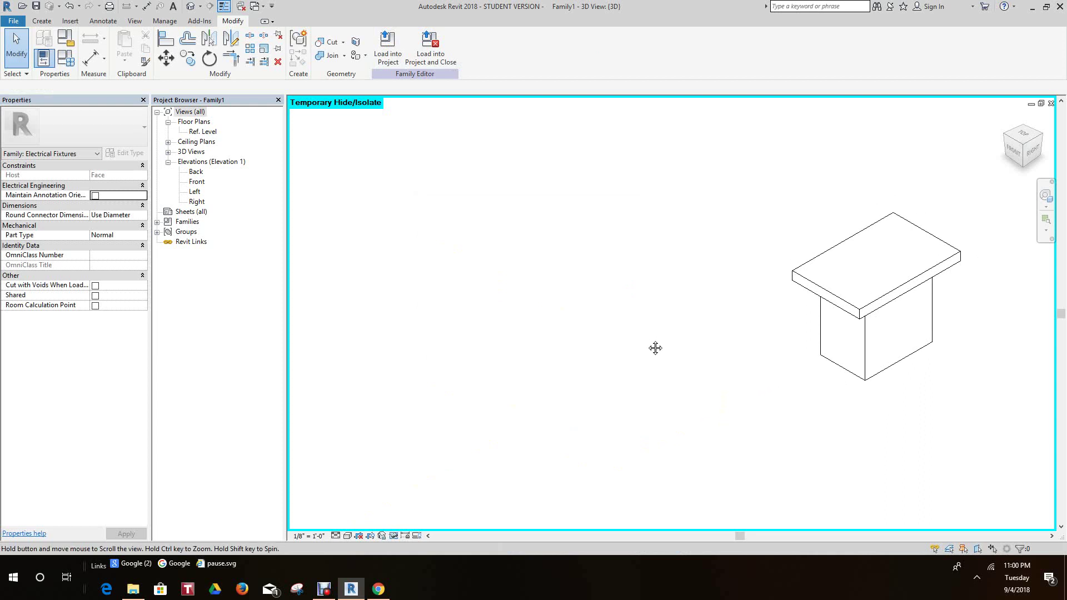
In a widened Family Types dialog, create a new type named 'Horizontal'
left_click(68, 60)
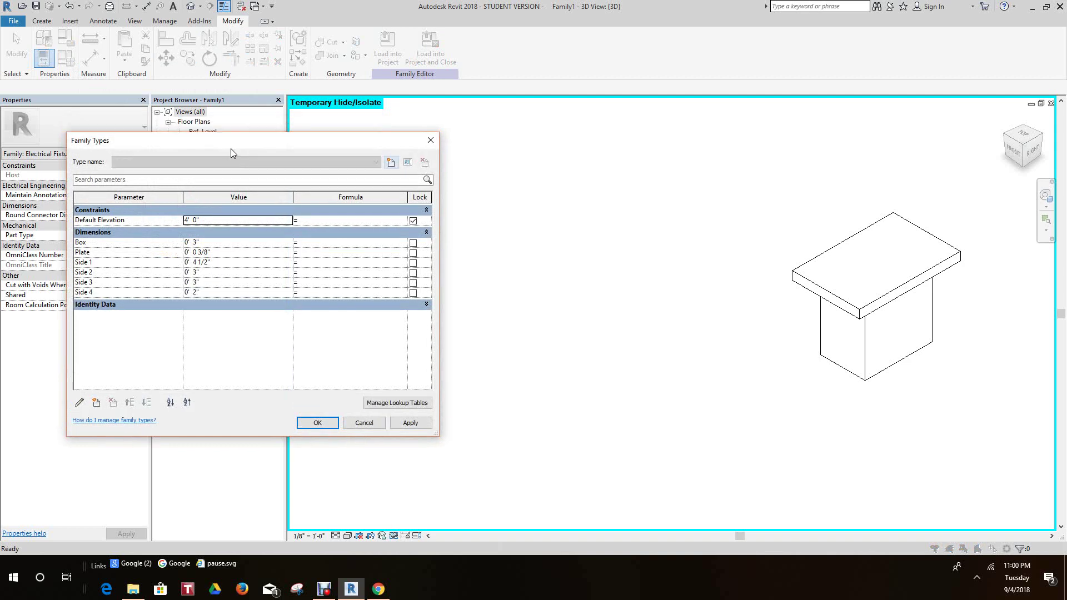
left_click_drag(434, 233, 501, 224)
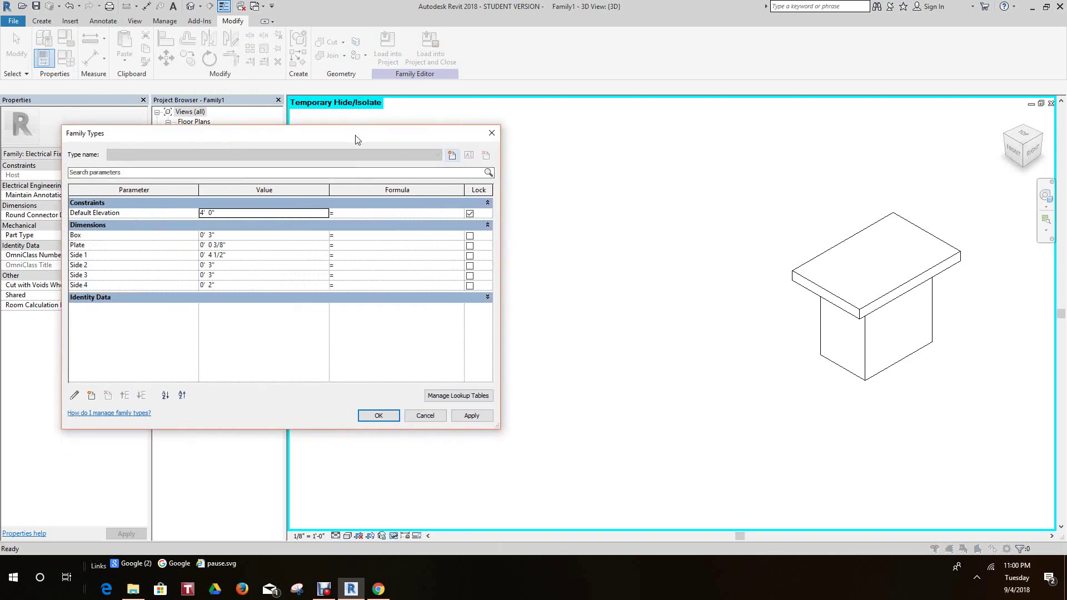
left_click_drag(355, 135, 321, 138)
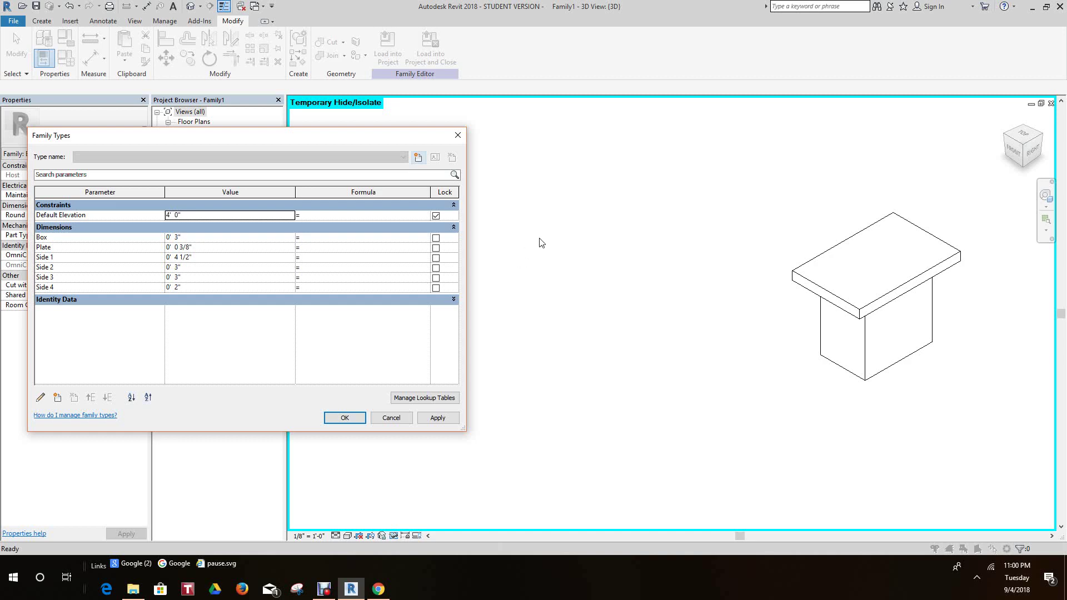
left_click(418, 159)
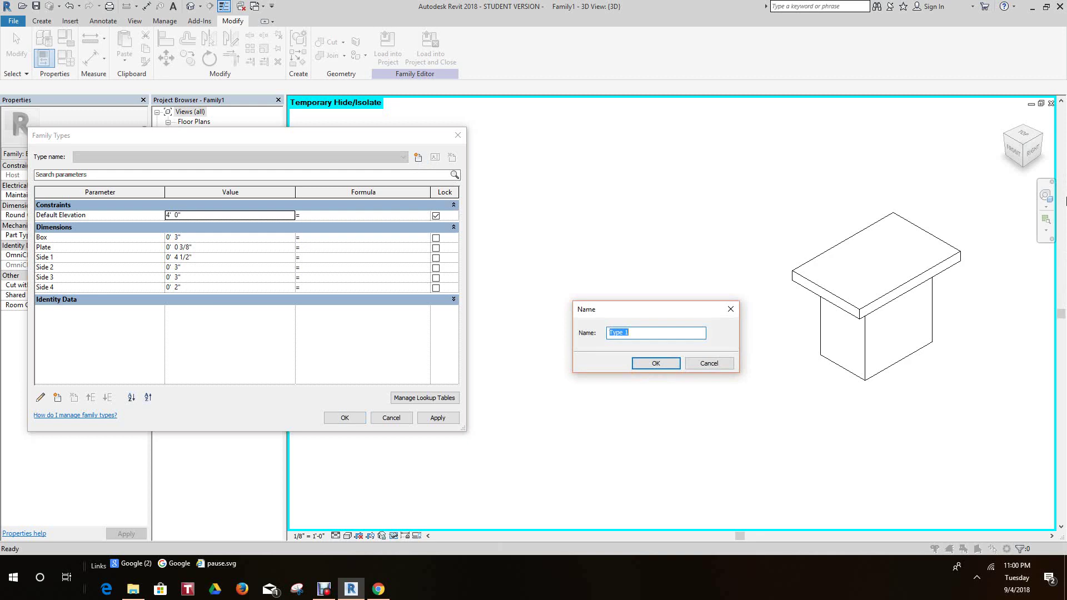
type("Horizontal")
left_click(638, 364)
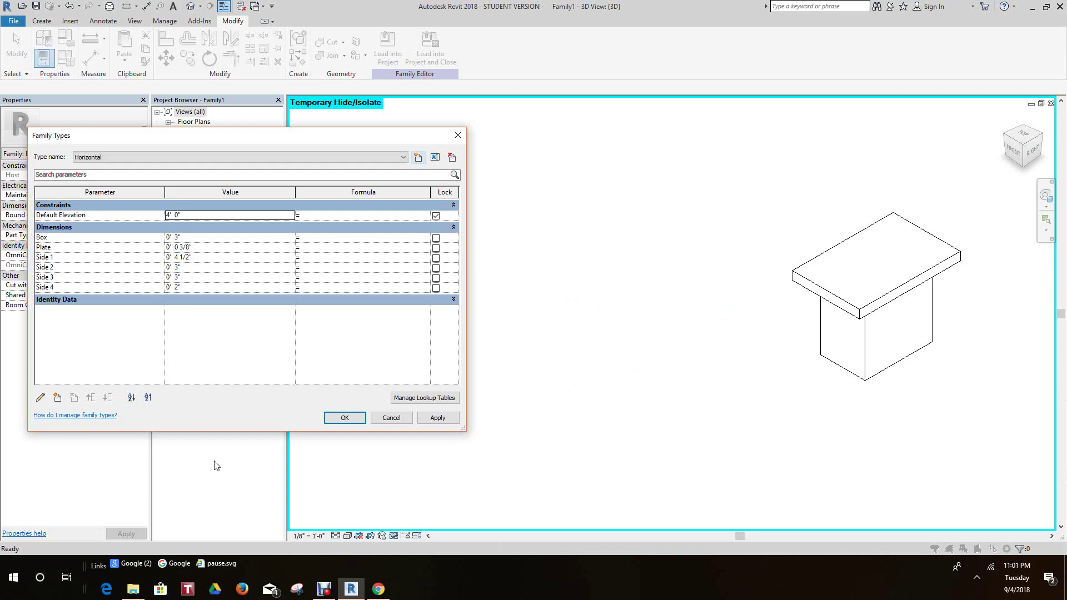
Create a new parameter 'Horizontal' of type Yes/No, grouped under Other
left_click(57, 397)
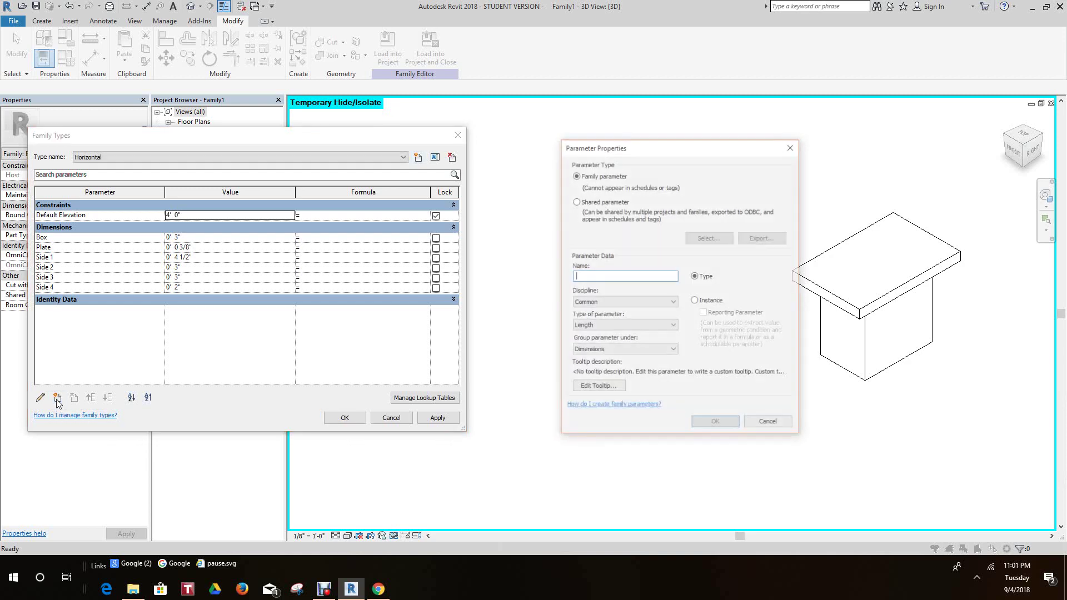
type("Horizontal")
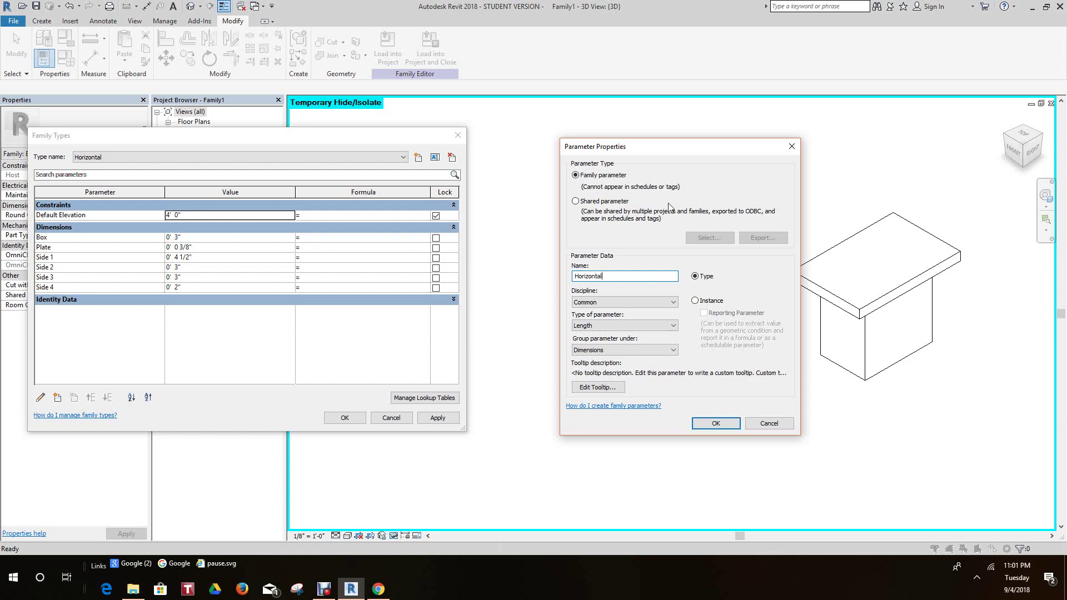
left_click(673, 328)
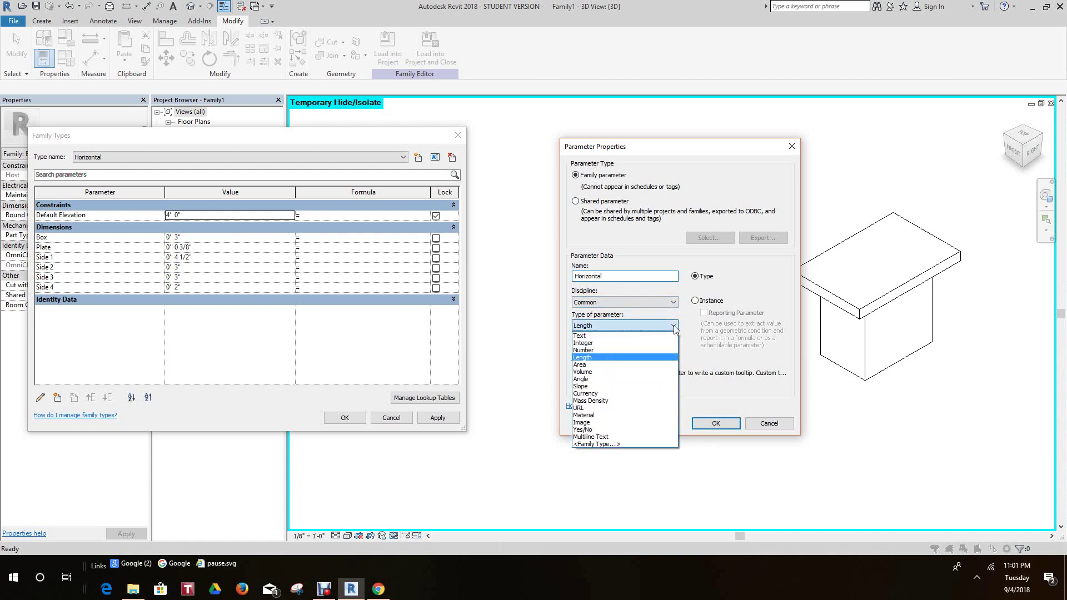
left_click(594, 430)
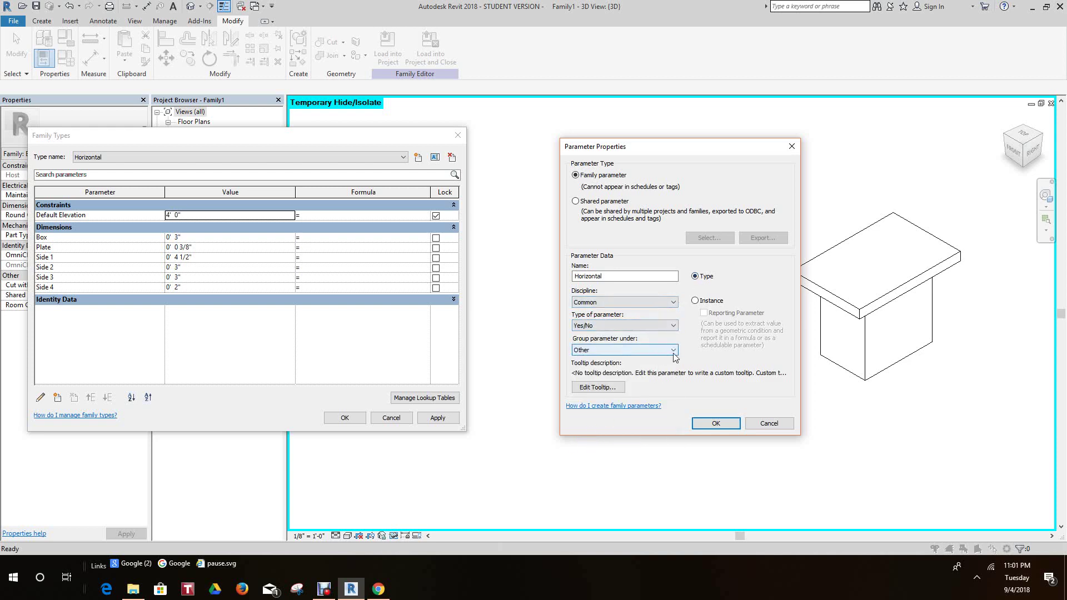
left_click(714, 424)
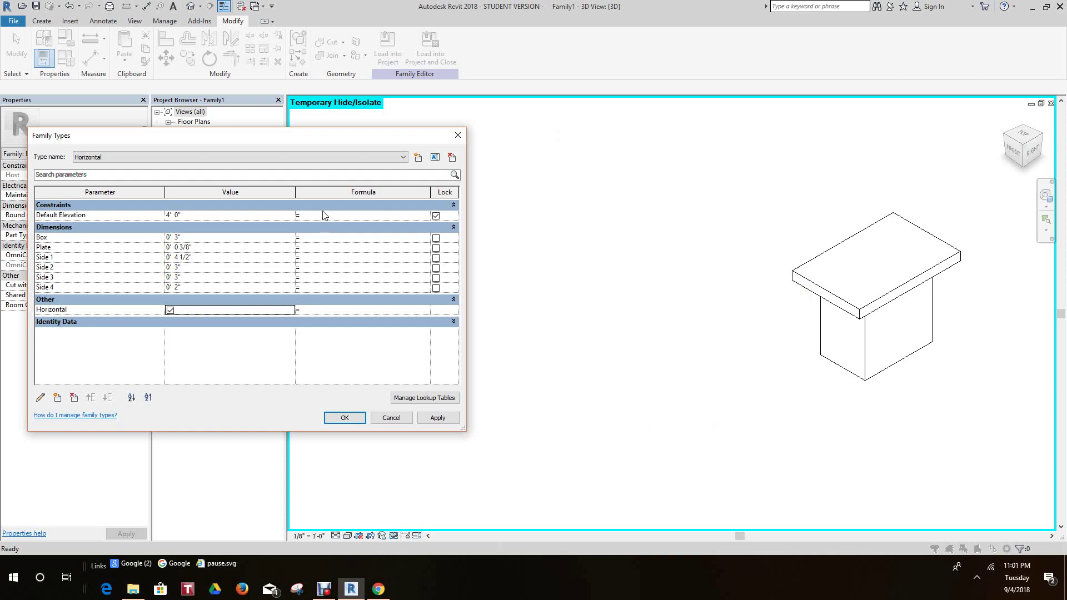
Create a new family type named 'Vertical'
left_click(418, 158)
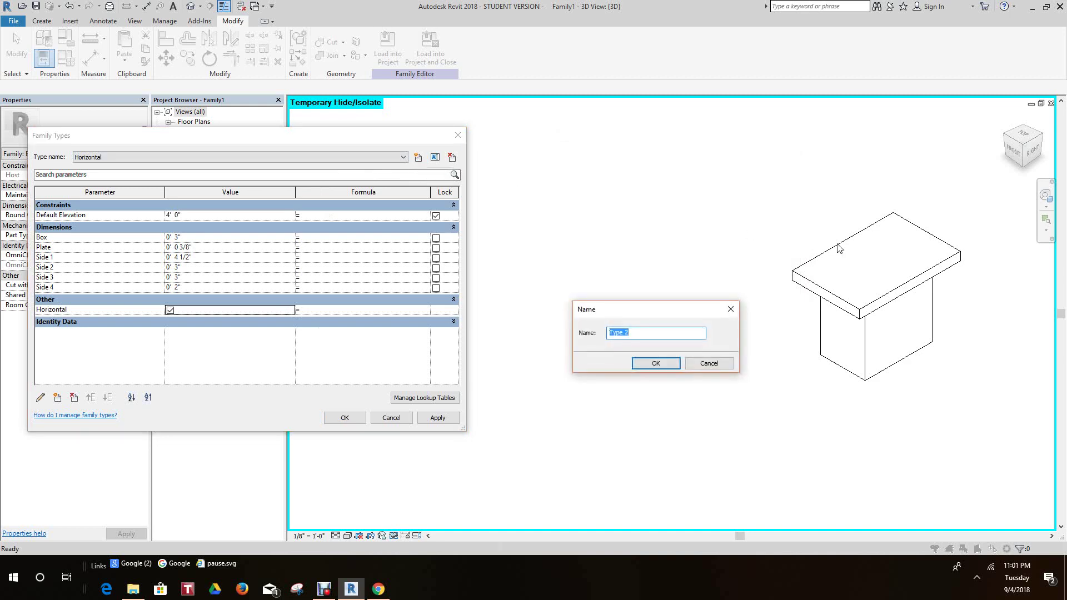
type("Vertical")
left_click(659, 363)
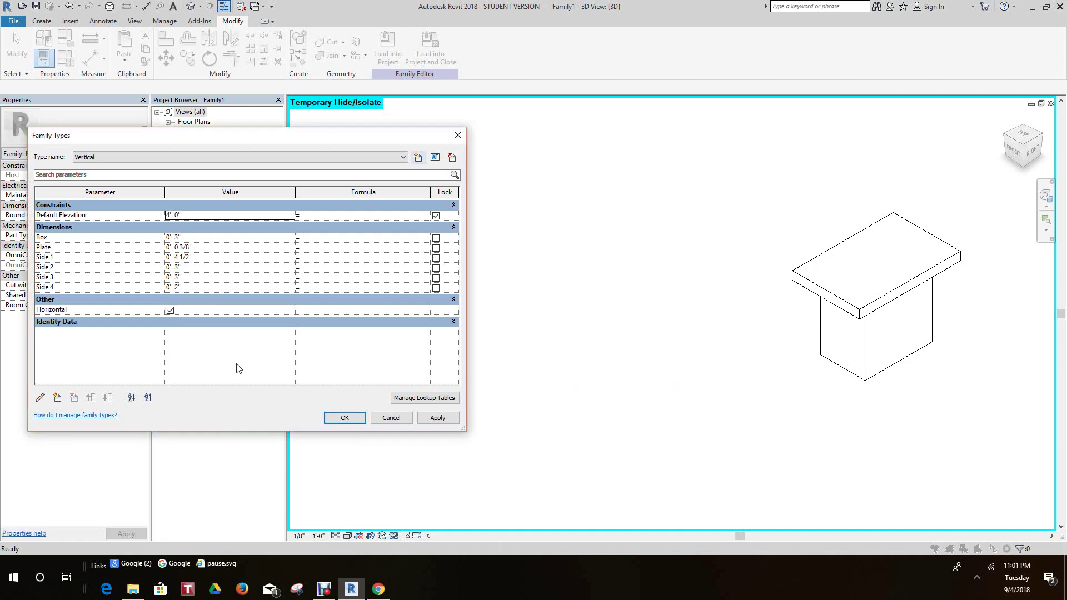
Add a Yes/No parameter 'Vertical' and move it above Horizontal
left_click(57, 398)
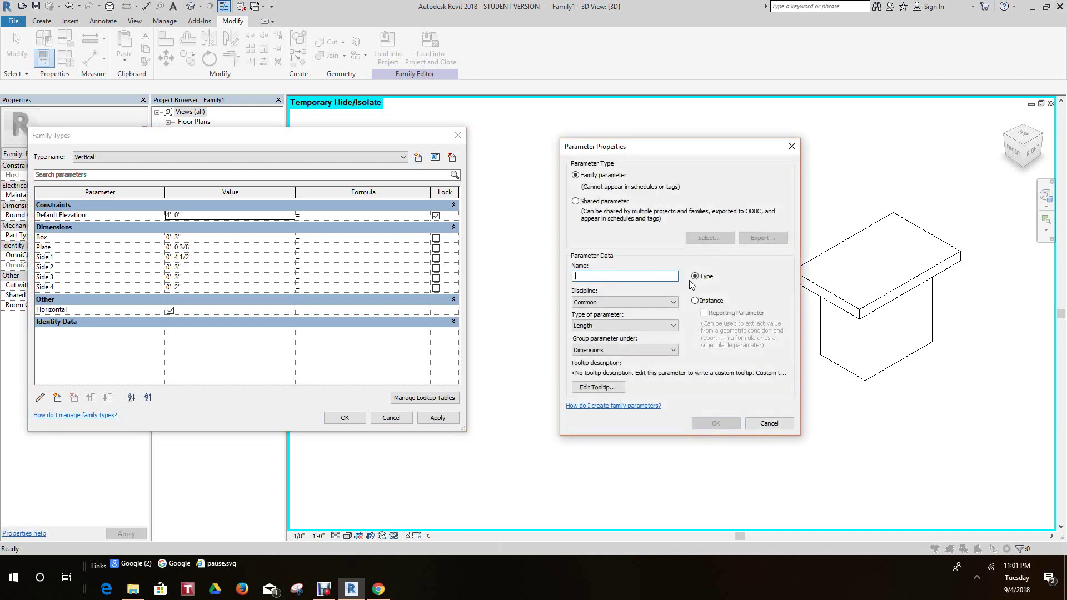
type("Vertical")
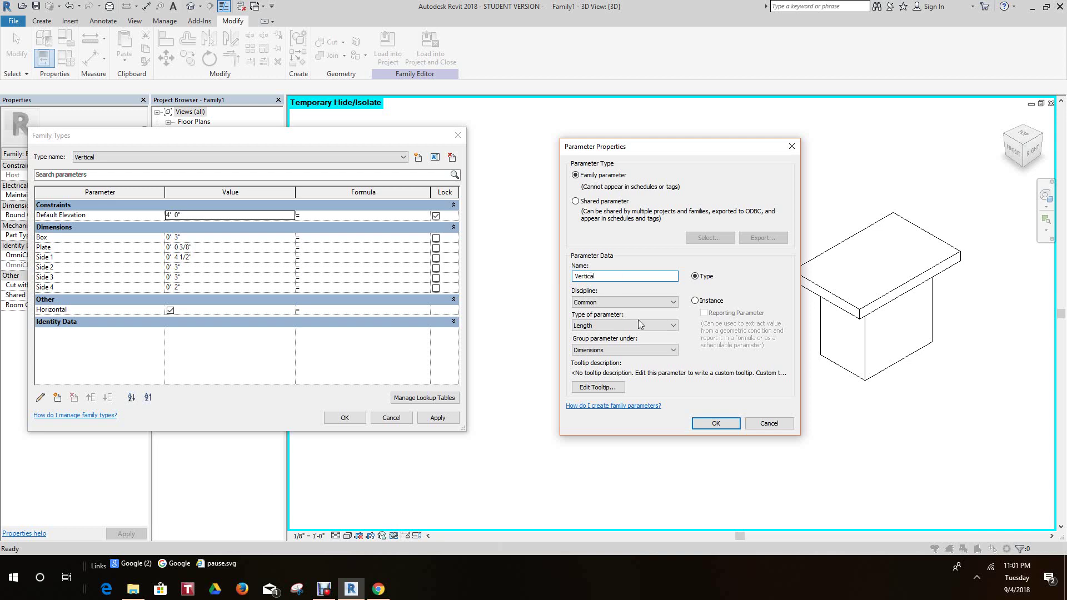
left_click(673, 326)
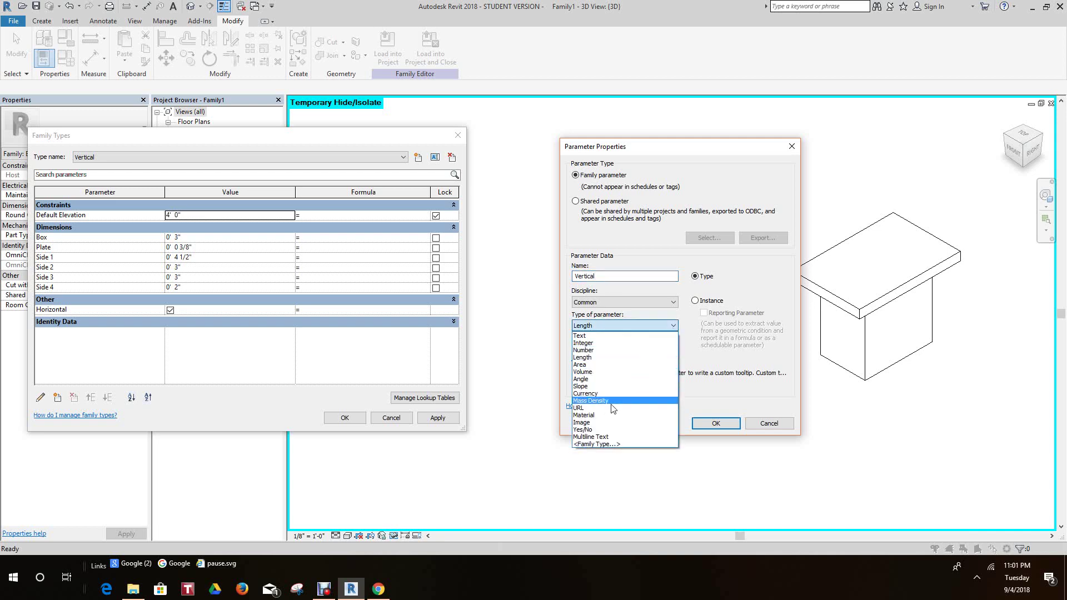
left_click(599, 431)
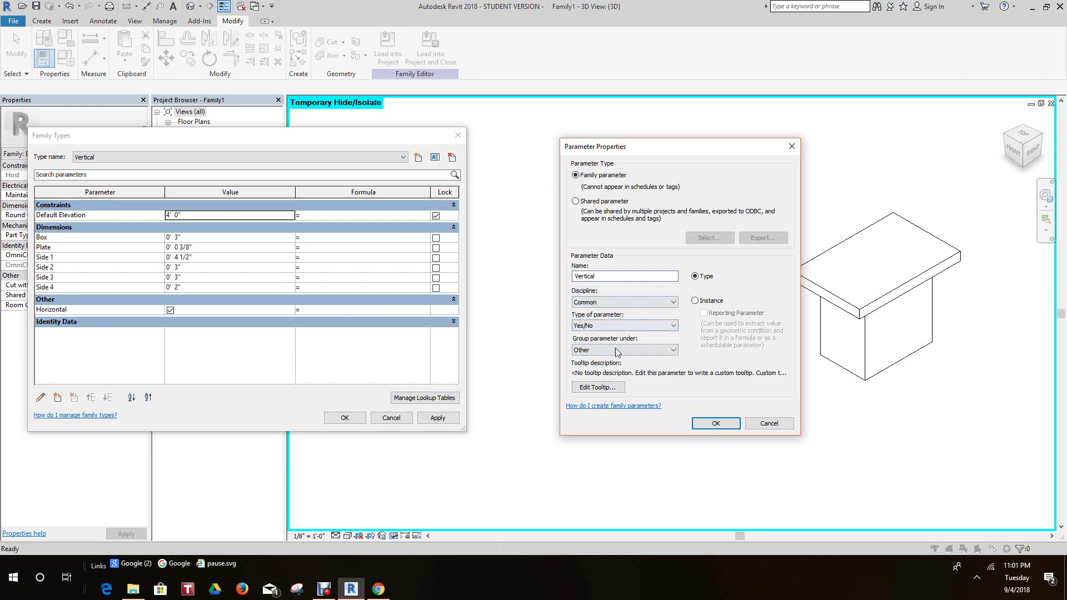
left_click(715, 420)
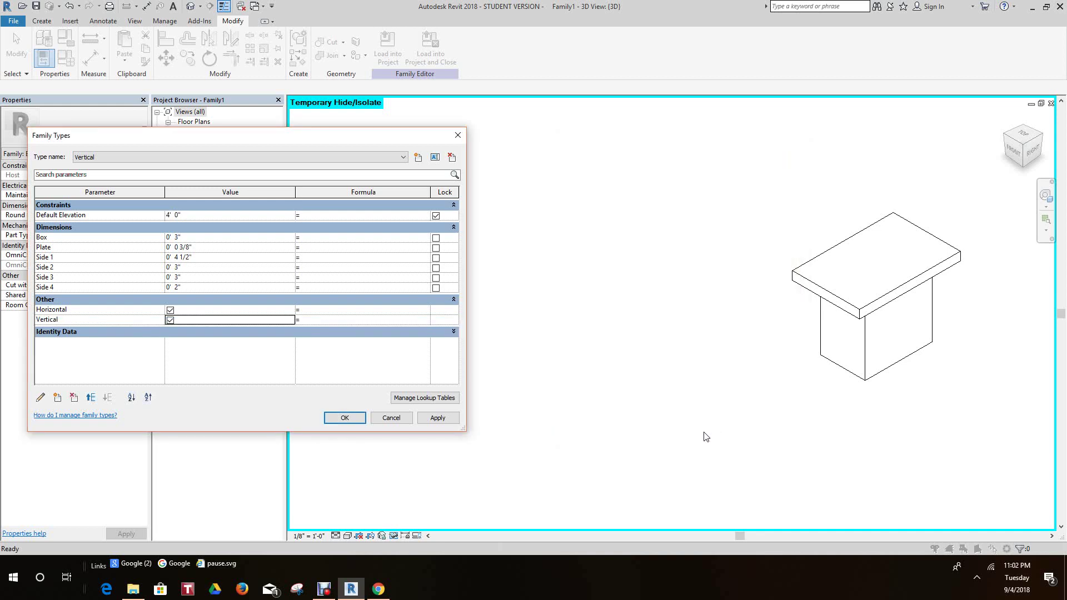
left_click(45, 320)
Place Vertical above Horizontal and enter Horizontal's formula as not(Vertical)
left_click(91, 398)
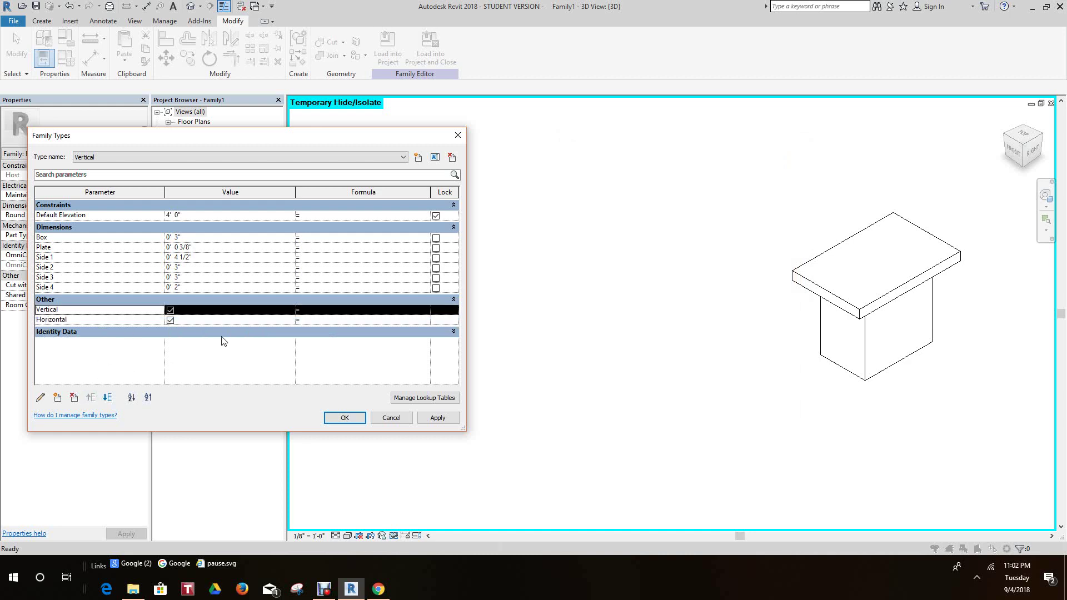
left_click(319, 322)
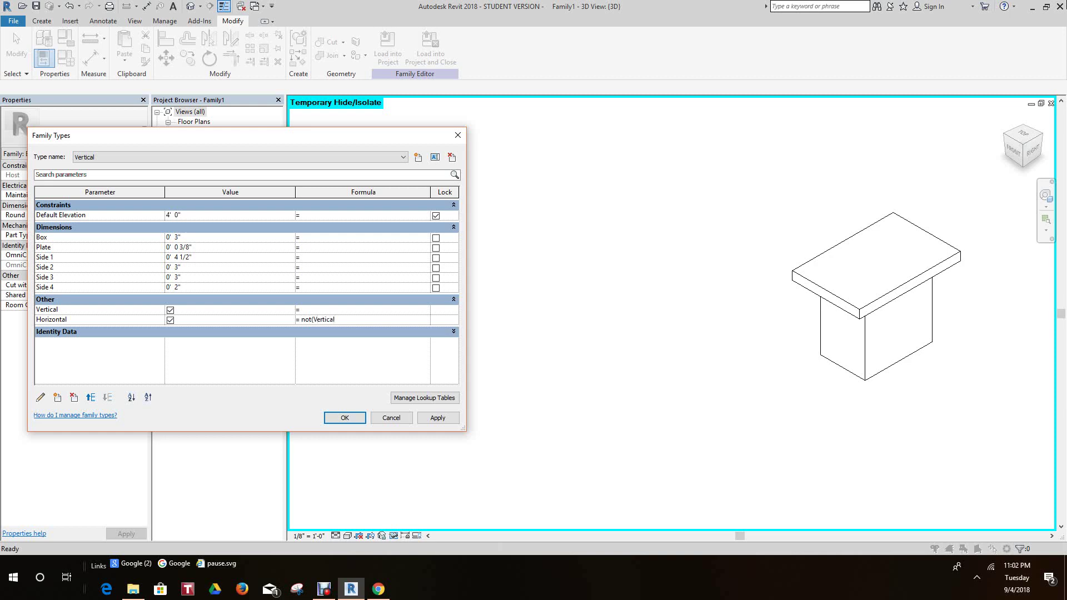
type(")")
Sort parameters descending and give Side 1 the formula if(Vertical, 3", 4.5")
left_click(67, 288)
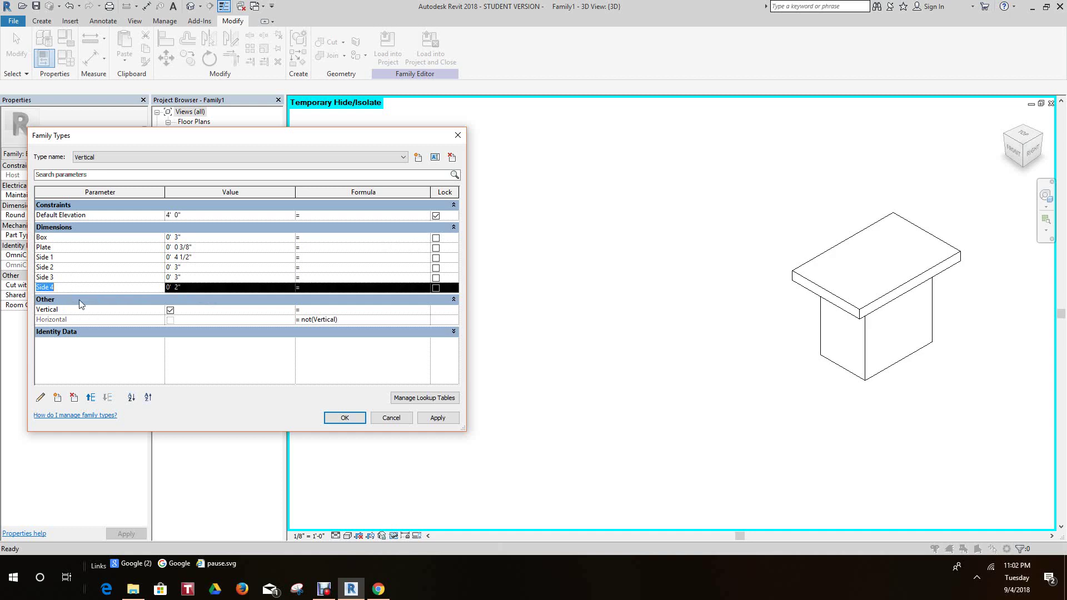
left_click(148, 397)
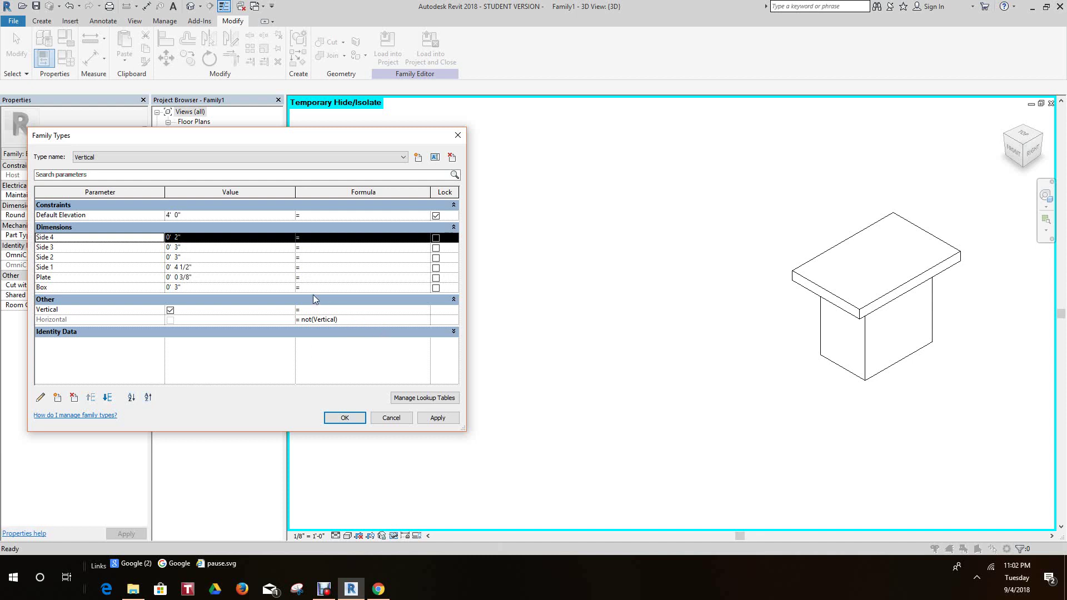
left_click(312, 268)
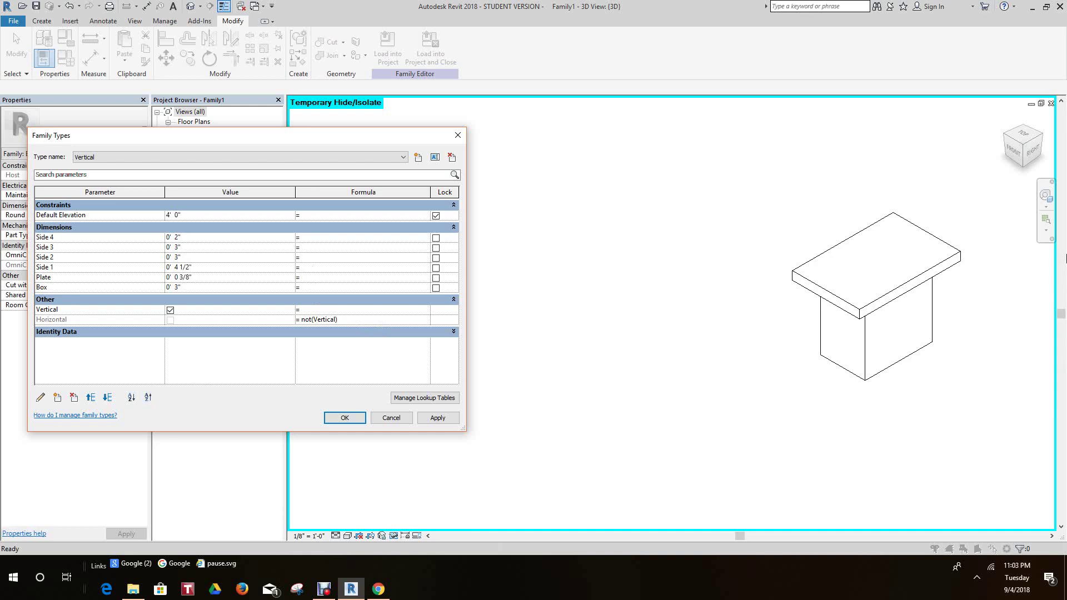
type("if(Vertical, 3\"")
type("4.5\"")
key("Tab")
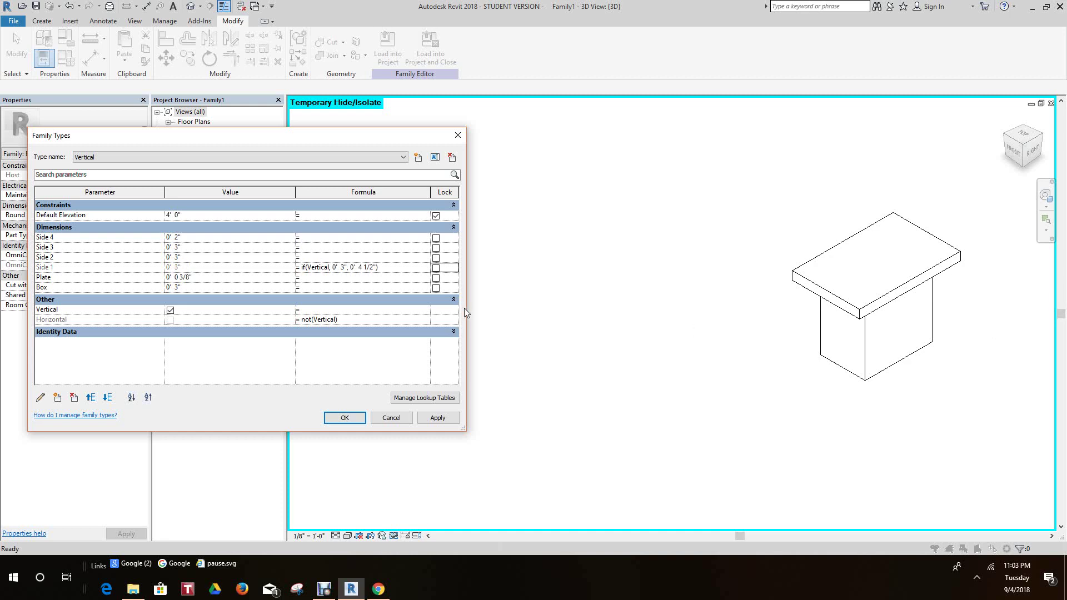
Paste the Side 1 formula into Side 2 and change it to if(Vertical, 4.5", 3")
left_click(387, 269)
key("ctrl+c")
left_click(310, 258)
key("ctrl+v")
double_click(341, 257)
type("4.5\"")
left_click_drag(362, 257, 376, 259)
type("3")
key("End")
key("Tab")
Paste the formula into Side 3 and change it to if(Vertical, 2", 3")
left_click(319, 248)
key("ctrl+v")
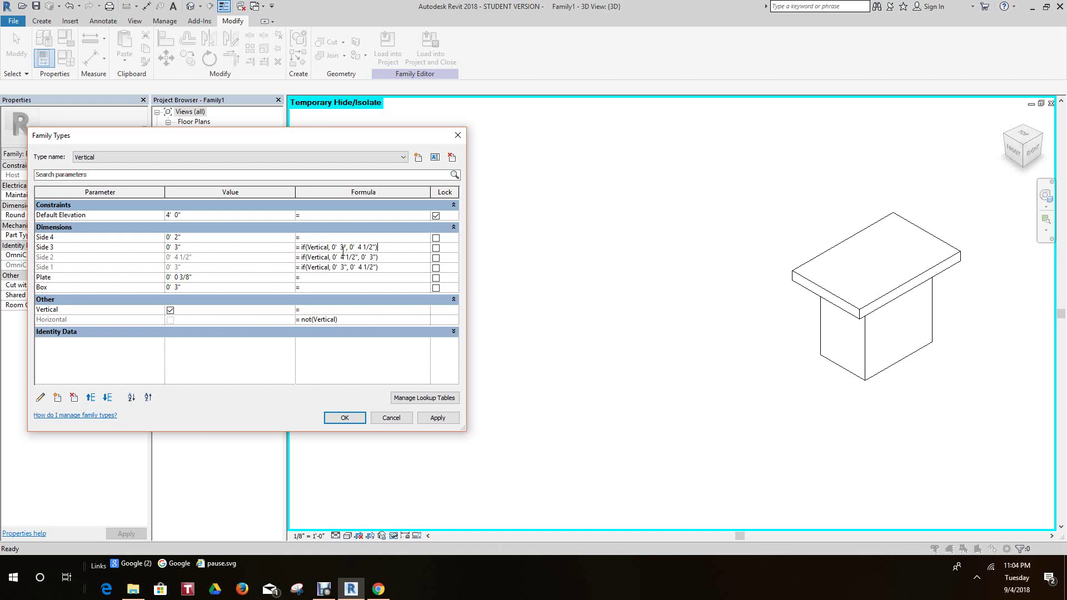
double_click(342, 247)
type("2")
double_click(360, 247)
left_click_drag(362, 247, 374, 248)
type("3")
Set Side 4 to if(Vertical, 3", 2"), lock Sides 1–4, and apply
left_click(318, 237)
key("ctrl+v")
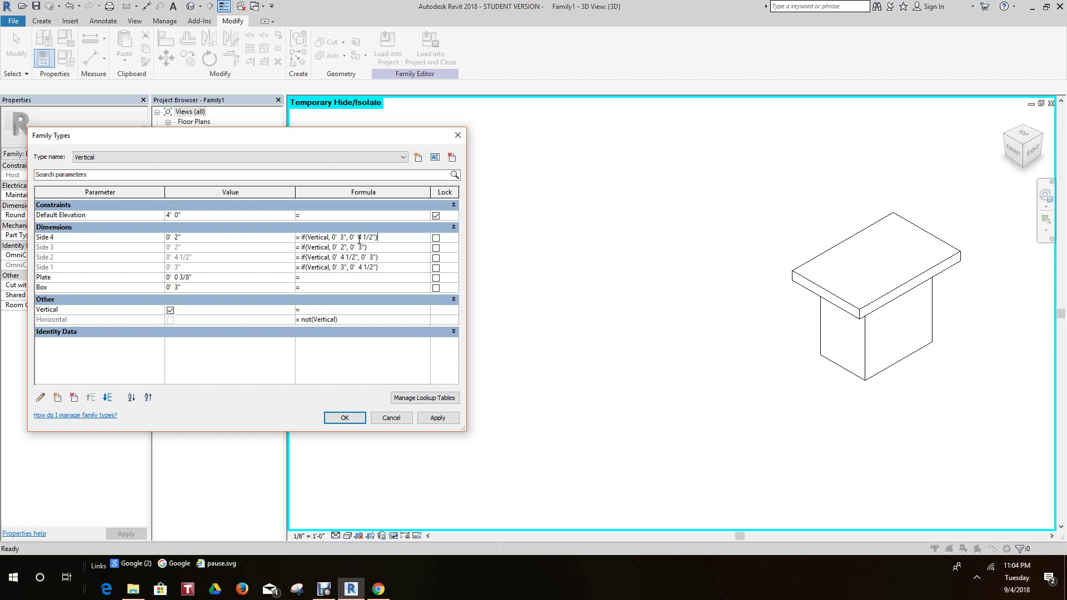
left_click_drag(358, 238, 369, 240)
key("BackSpace")
left_click(437, 239)
left_click(436, 239)
left_click(429, 418)
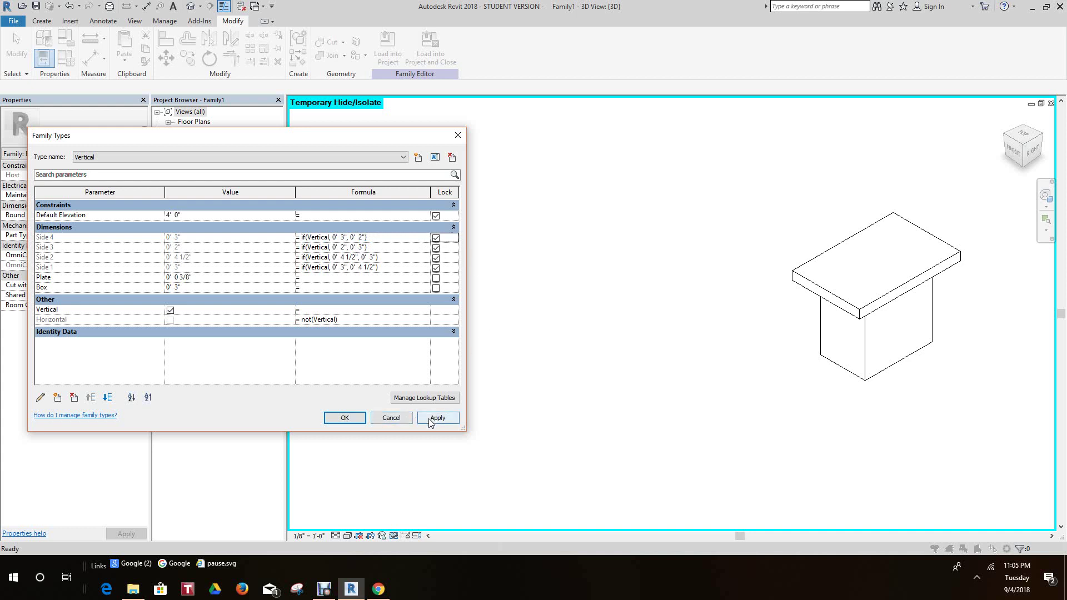
Apply the formulas, then make Horizontal the active type with Vertical unchecked and apply
left_click(437, 423)
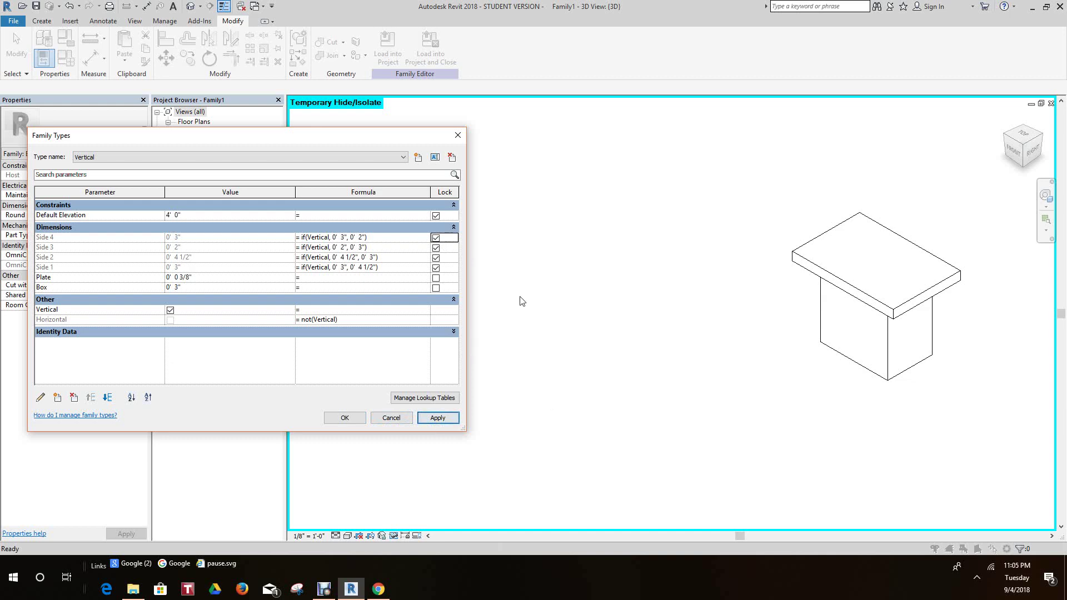
left_click(403, 157)
left_click(115, 167)
left_click(170, 310)
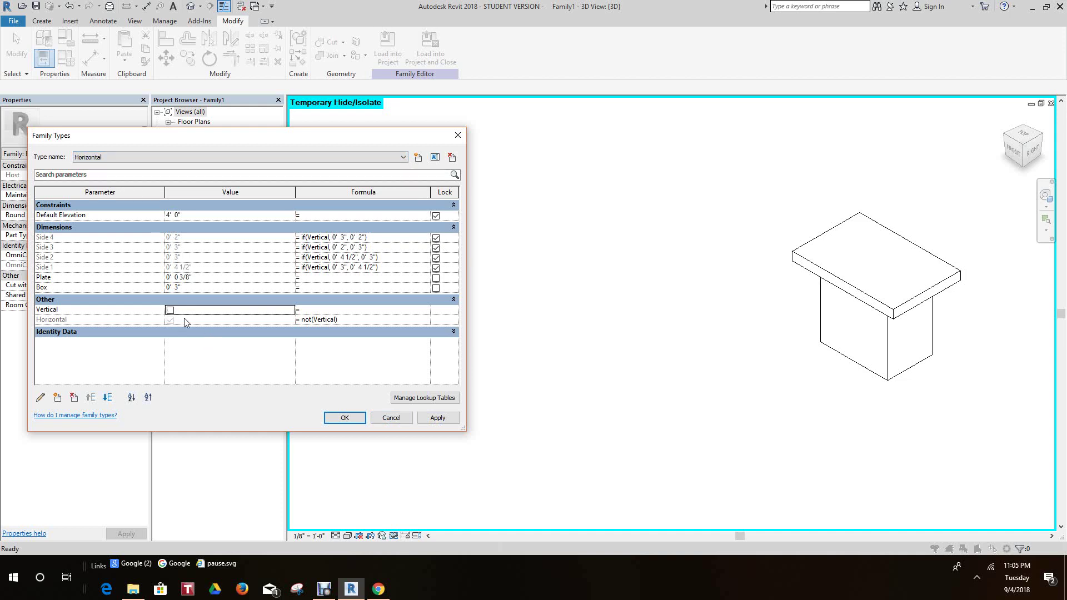
left_click(438, 418)
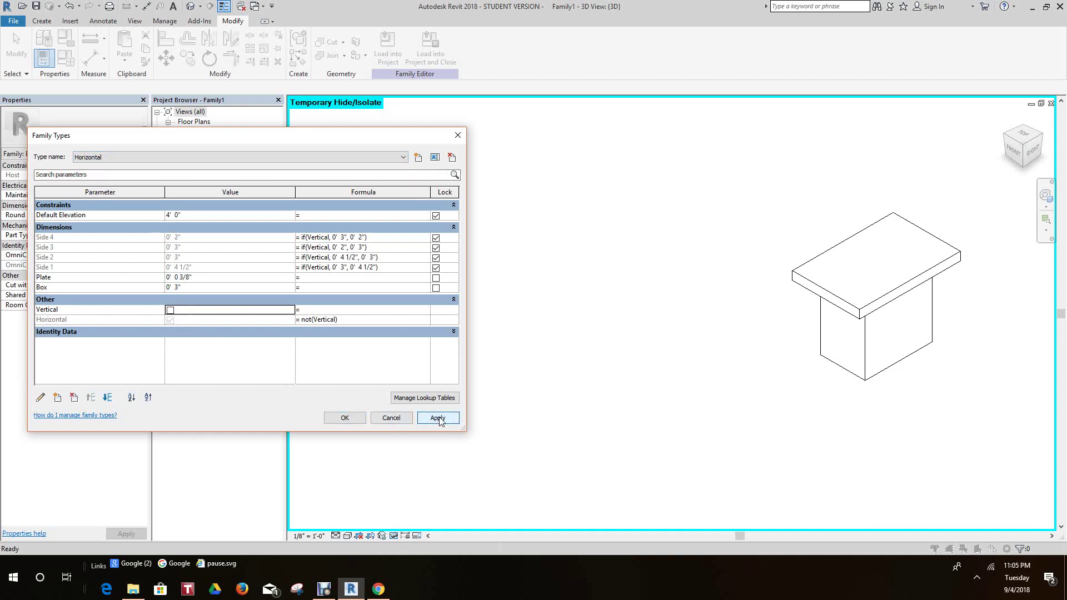